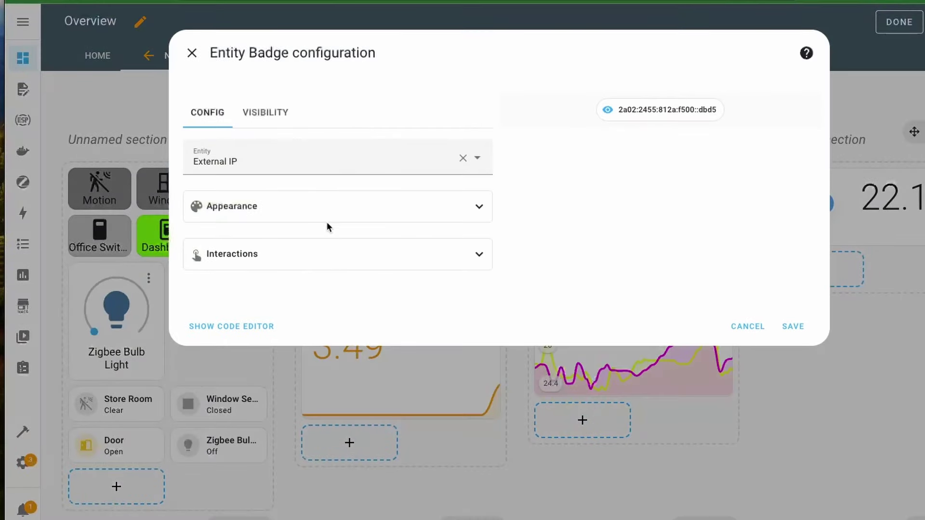
Create an entity badge for Sun, review its Appearance, Interactions and Visibility options, and save it.
click(323, 156)
text(sun)
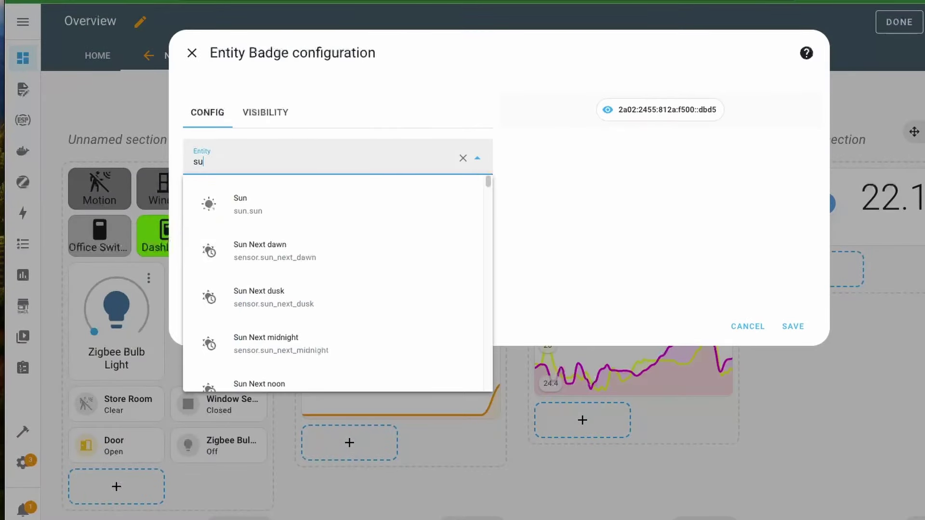
click(291, 217)
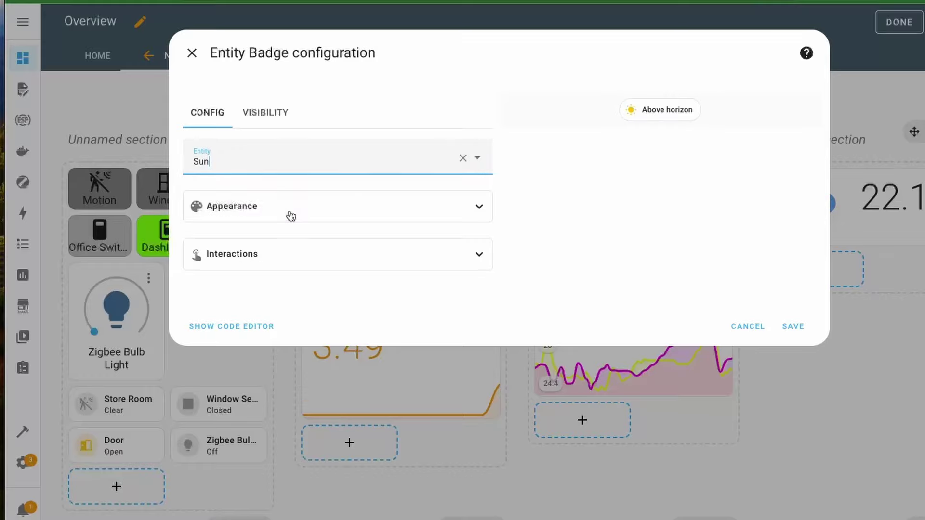
click(427, 218)
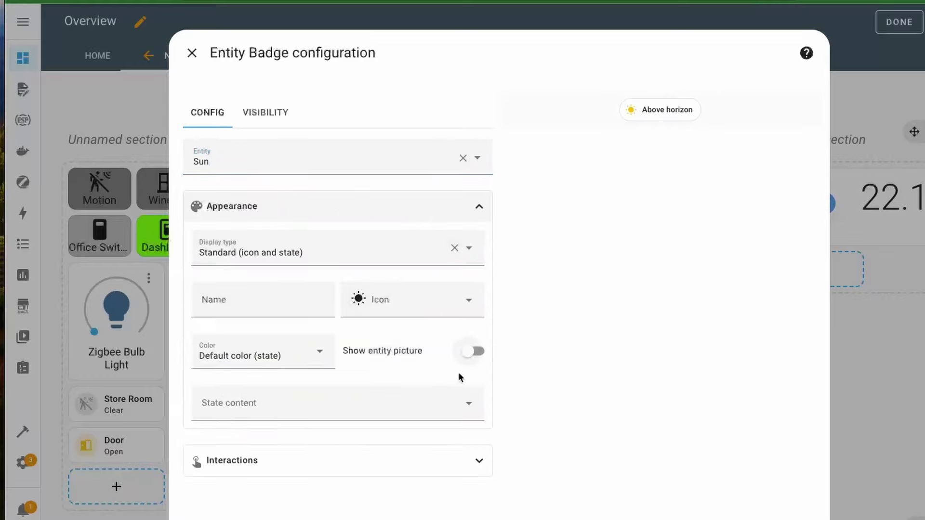
click(427, 473)
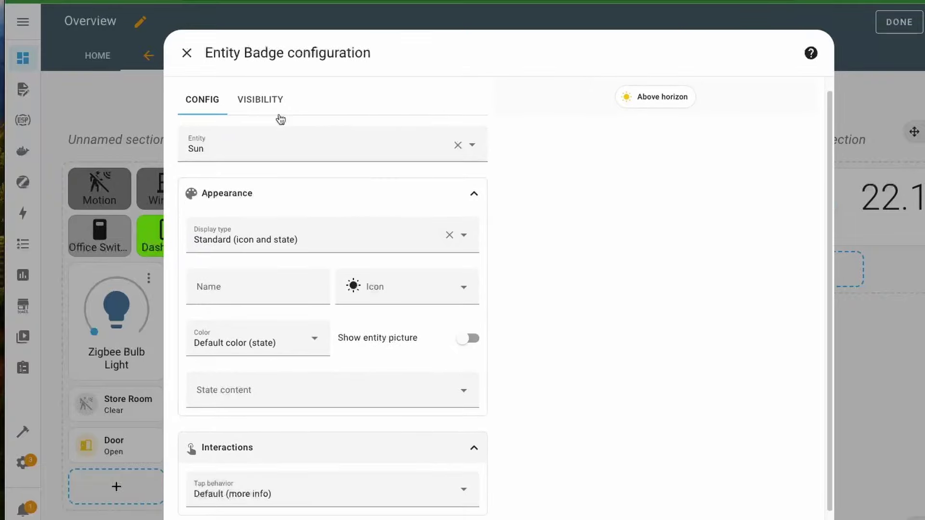
click(269, 101)
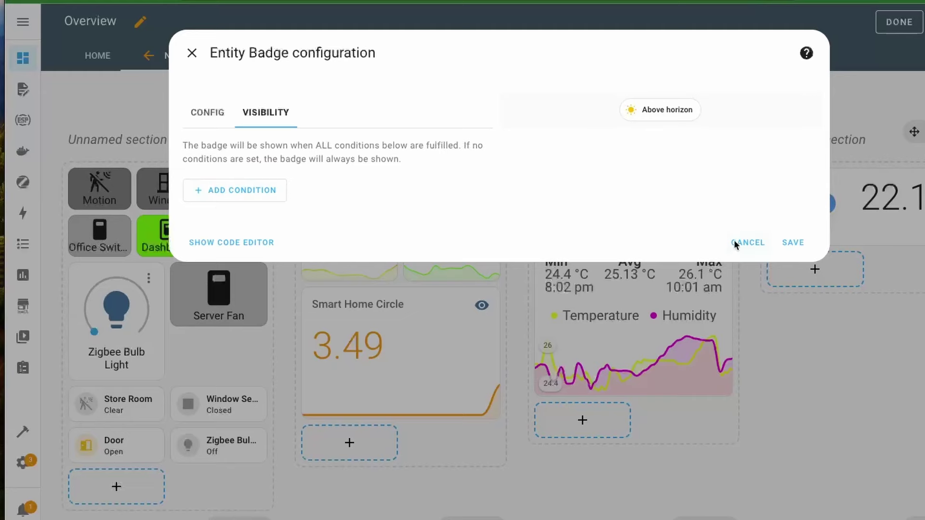
click(794, 243)
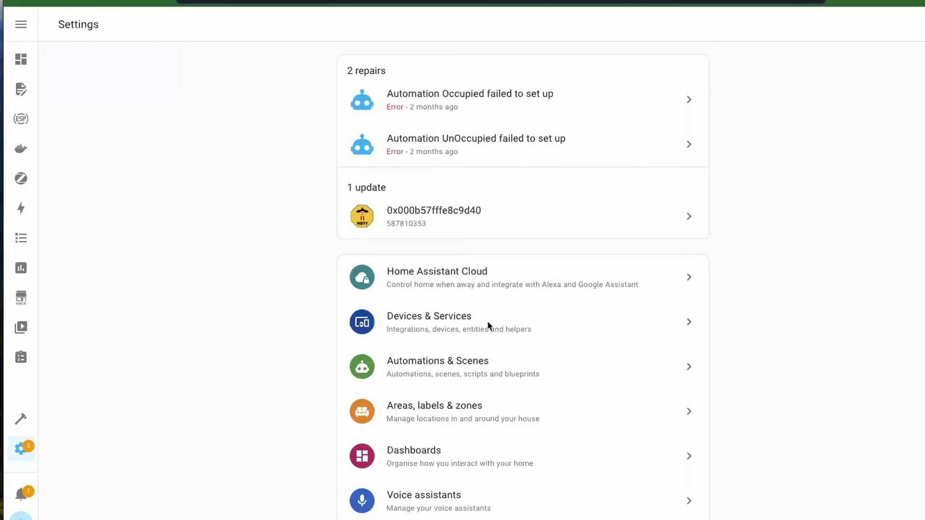
Open Devices & Services and scroll through the configured integrations.
click(491, 326)
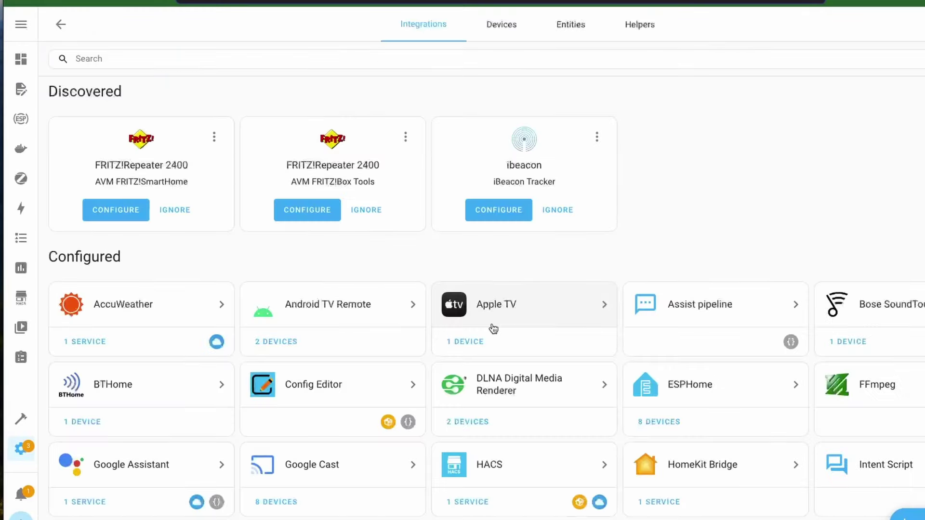
scroll(526, 387, down, 5)
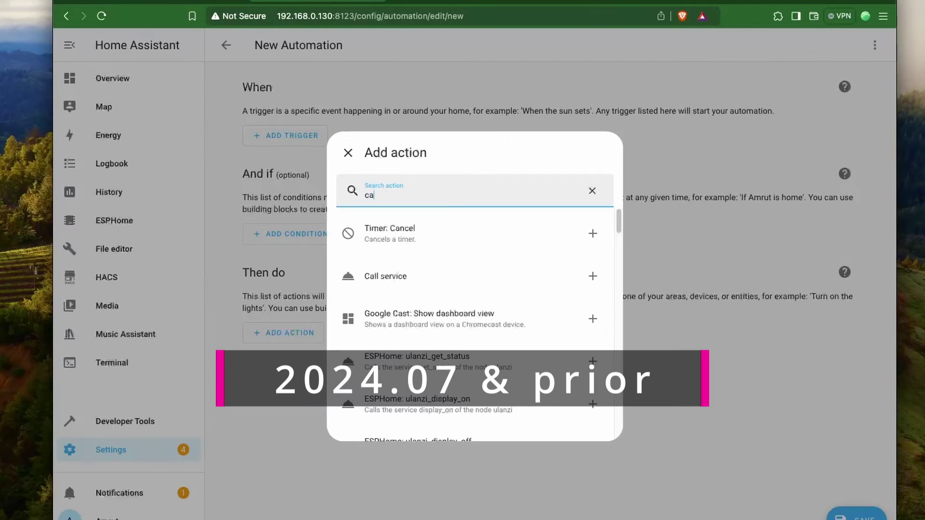
Switch the Decrease zigbee brightness automation to its Edit in YAML view.
text(ll)
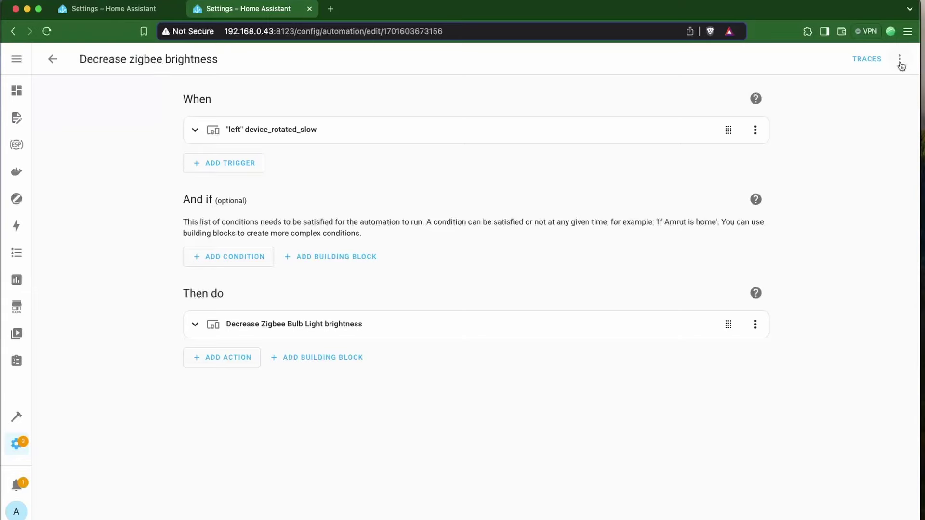
click(899, 59)
click(849, 253)
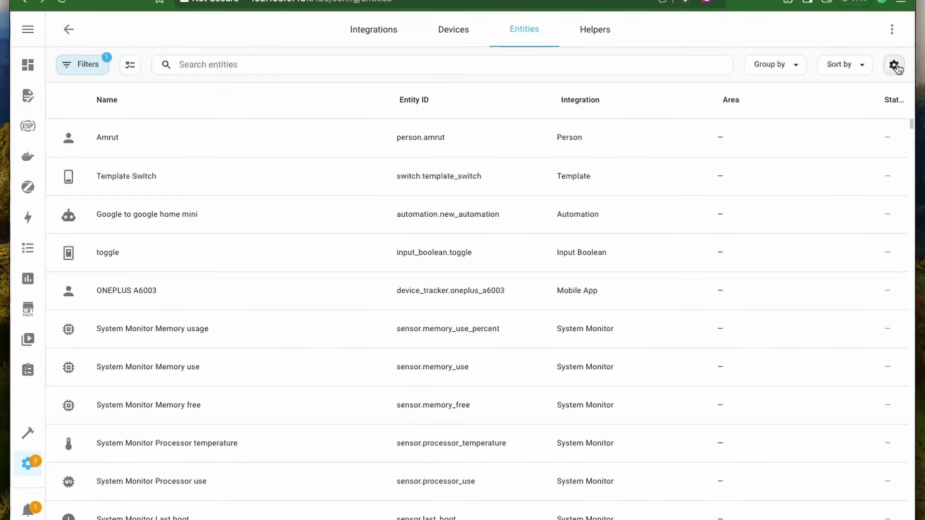
Enable the Modified column in the entities table and sort entities by Created date.
click(573, 364)
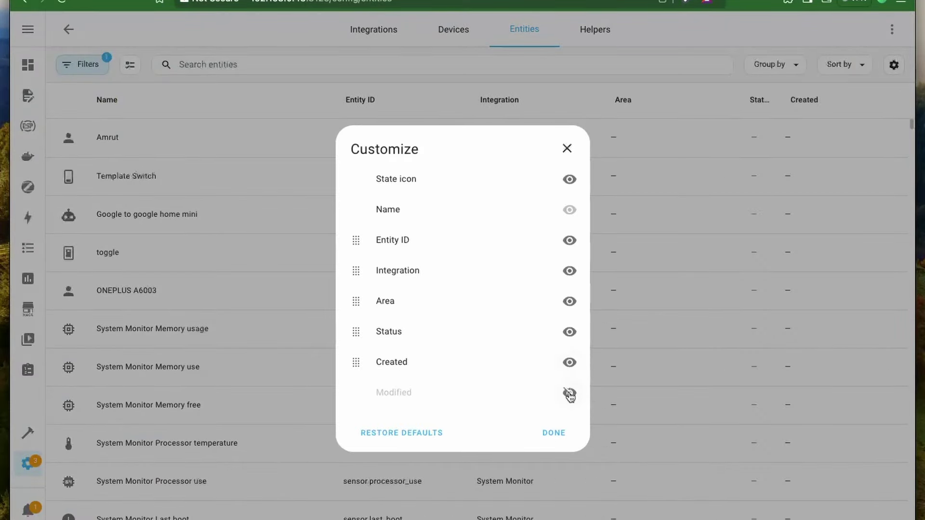
click(569, 393)
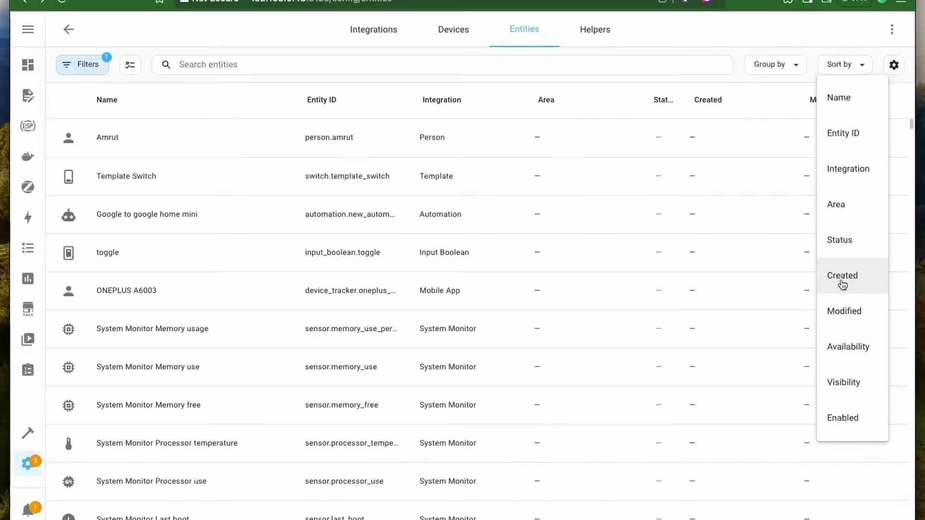
click(842, 278)
click(790, 109)
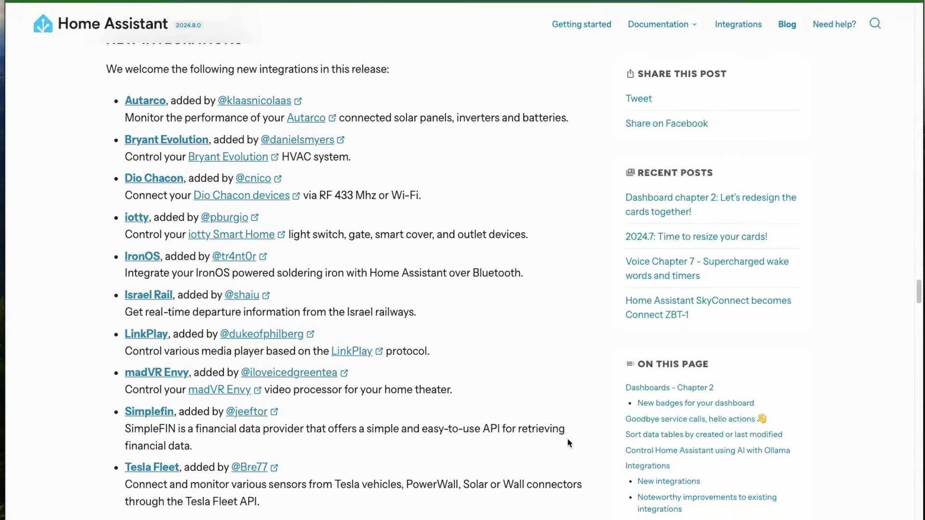
scroll(568, 438, down, 2)
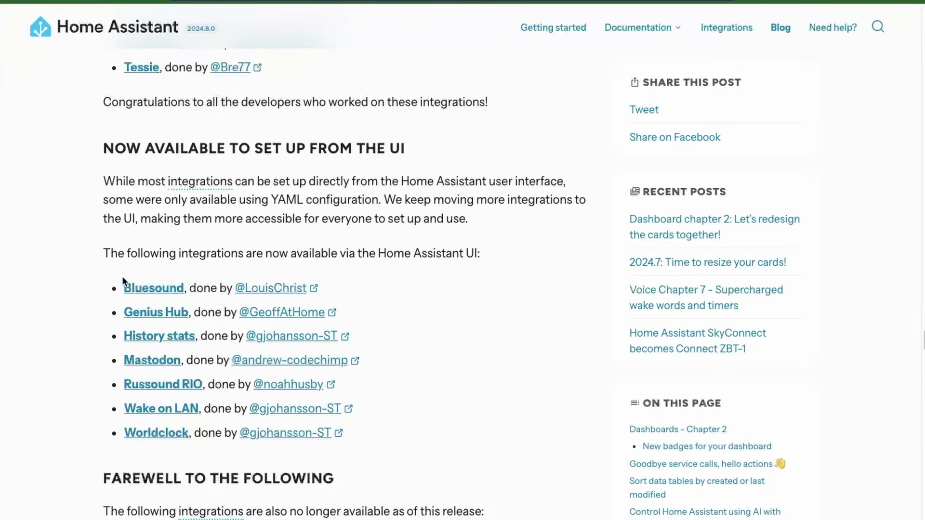
Scroll the 2024.8 notes, highlighting the UI-configurable integrations list and the ZHA codebase paragraph.
drag(122, 279, 410, 452)
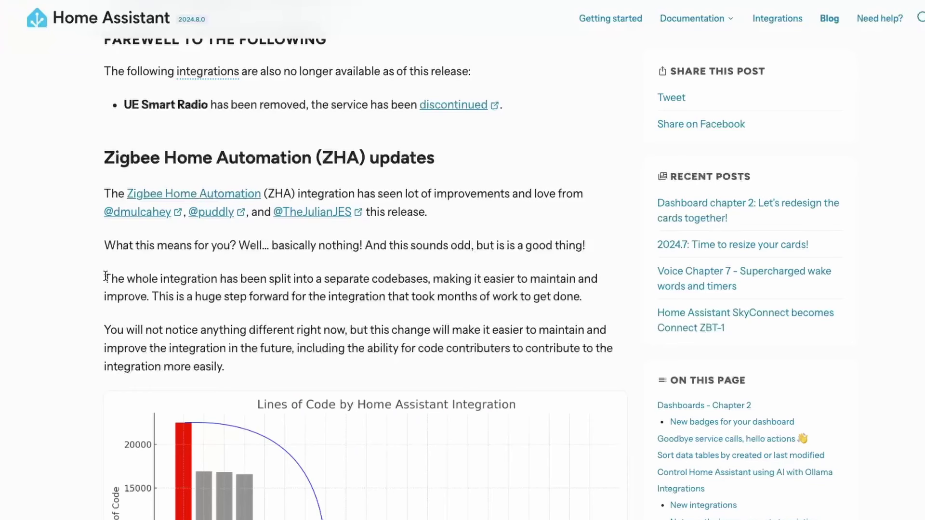
drag(175, 279, 499, 293)
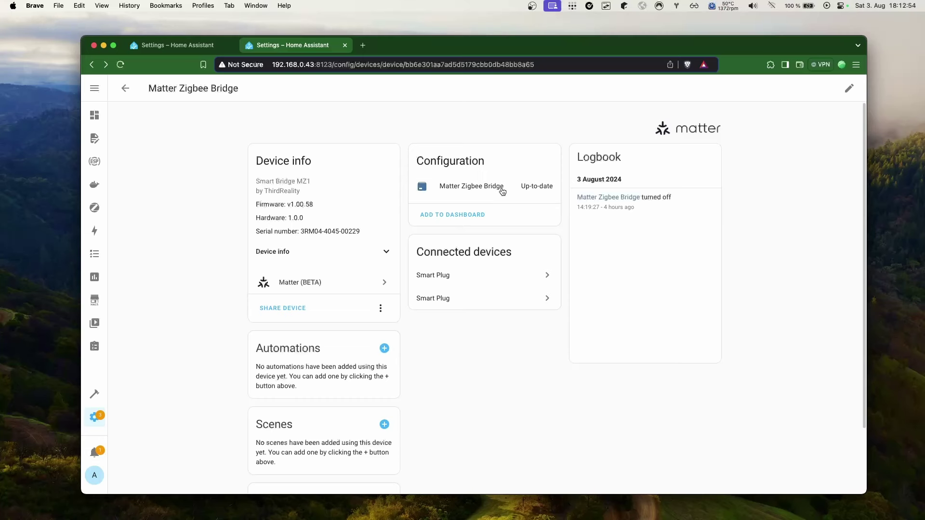
Open the Matter Zigbee Bridge firmware update dialog and highlight the latest version v1.00.58.
click(466, 190)
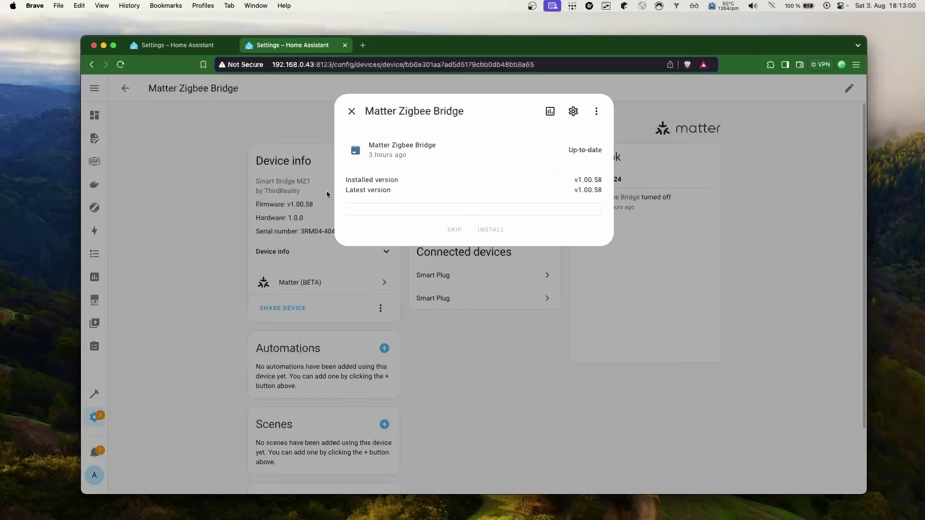
drag(343, 192, 442, 191)
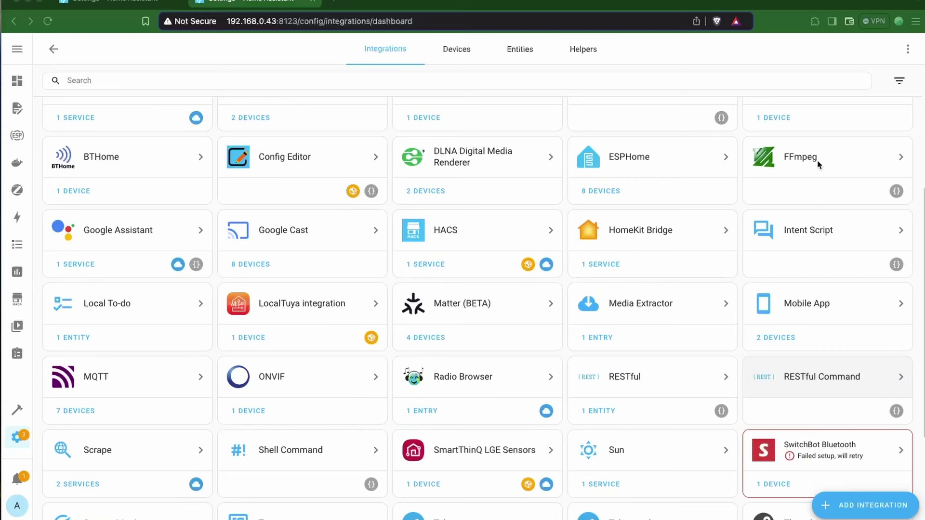
Attempt to add an Intent Script entry and dismiss the cannot-be-added-from-UI warning.
click(861, 231)
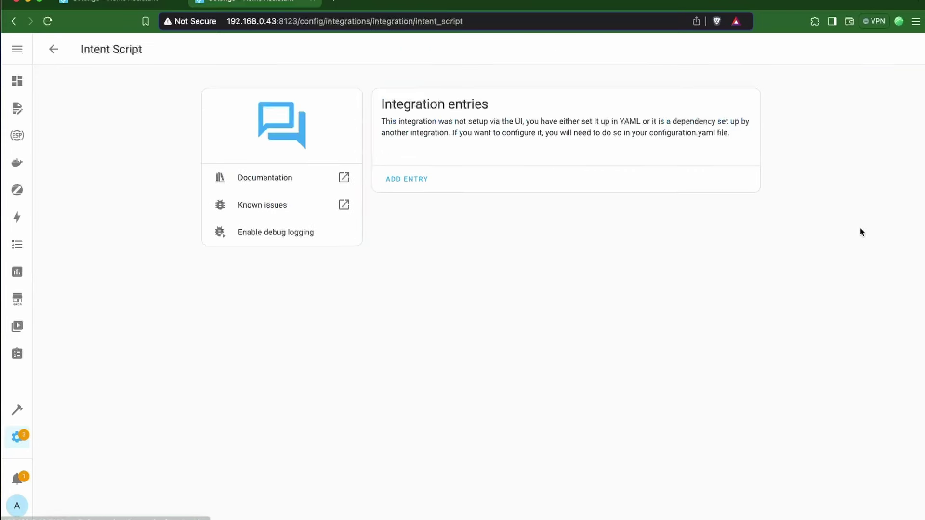
click(408, 180)
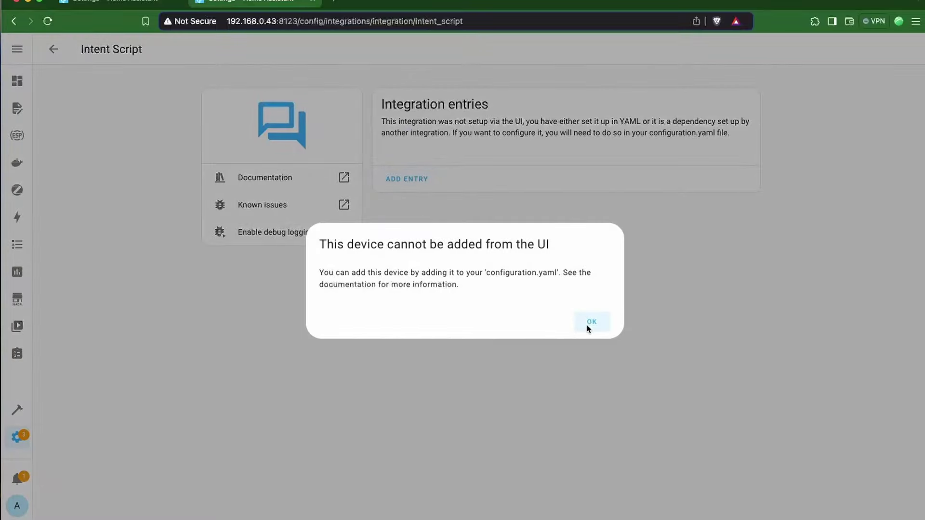
click(600, 328)
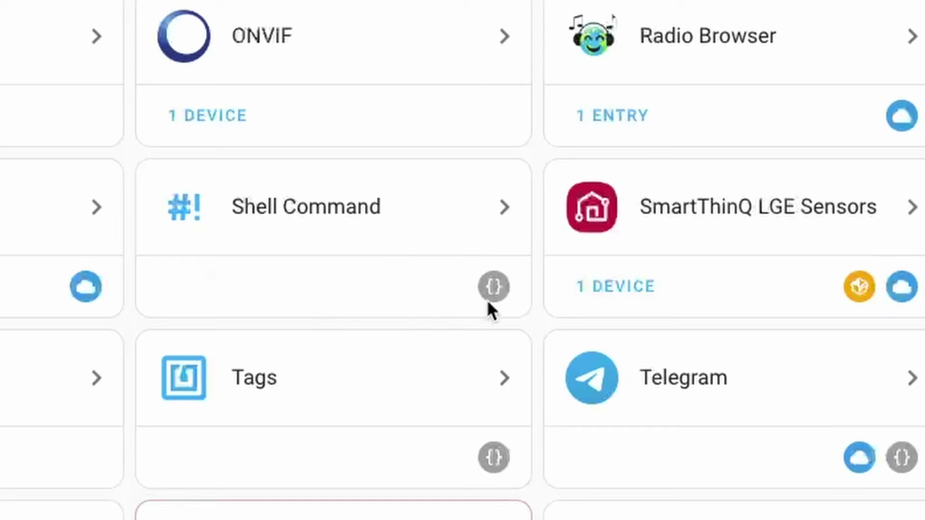
mouse_move(500, 303)
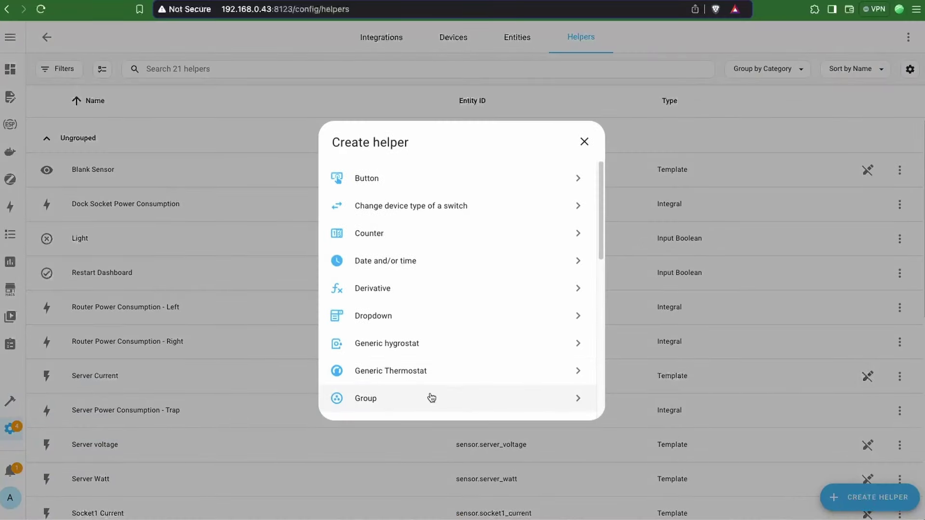
Look over the Group and Template helper options, then perform the wled_text REST command.
click(431, 398)
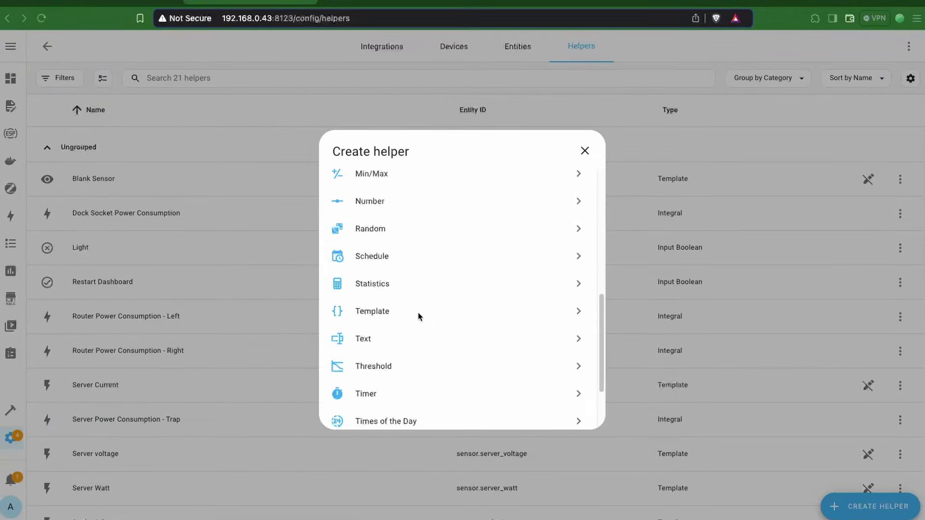
click(418, 316)
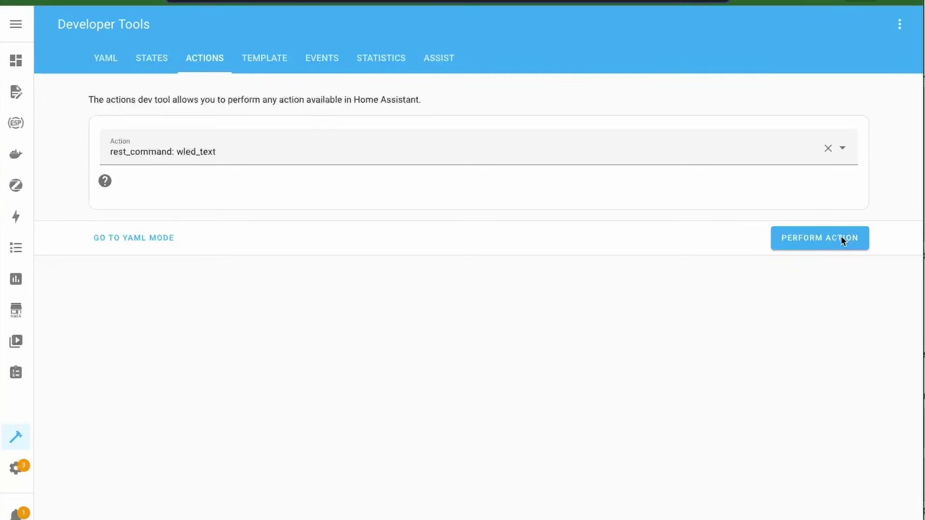
click(840, 236)
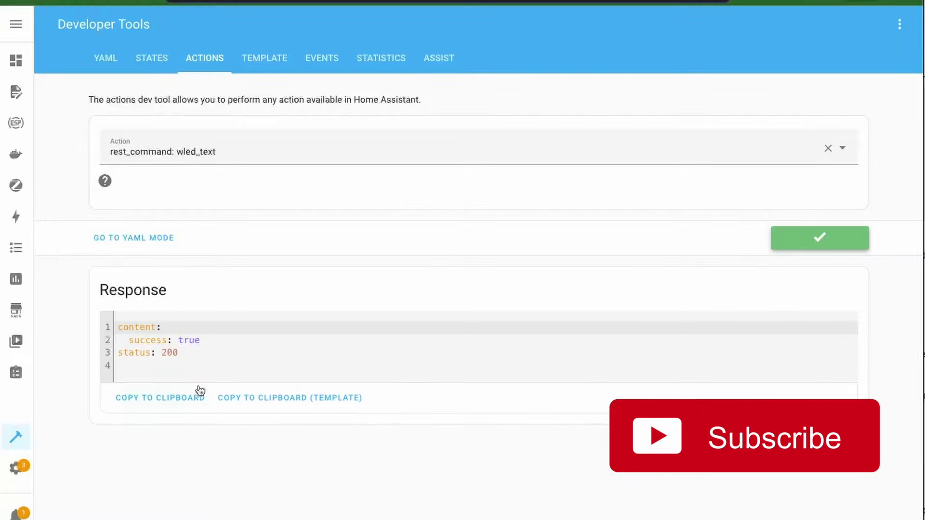
Copy the action's success response as a template and paste it into VS Code.
click(292, 405)
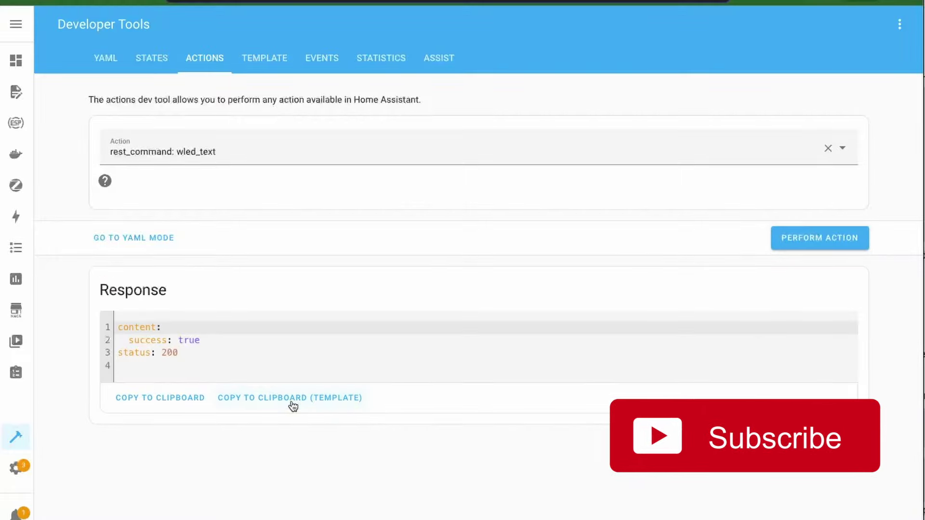
key(super+Tab)
text({% set action_response = {"content":{"success":true},"status":200} %})
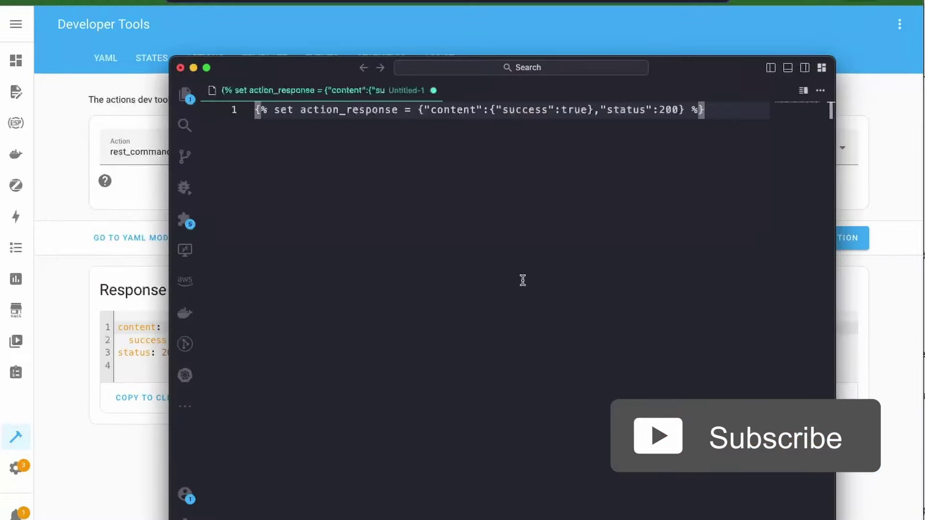